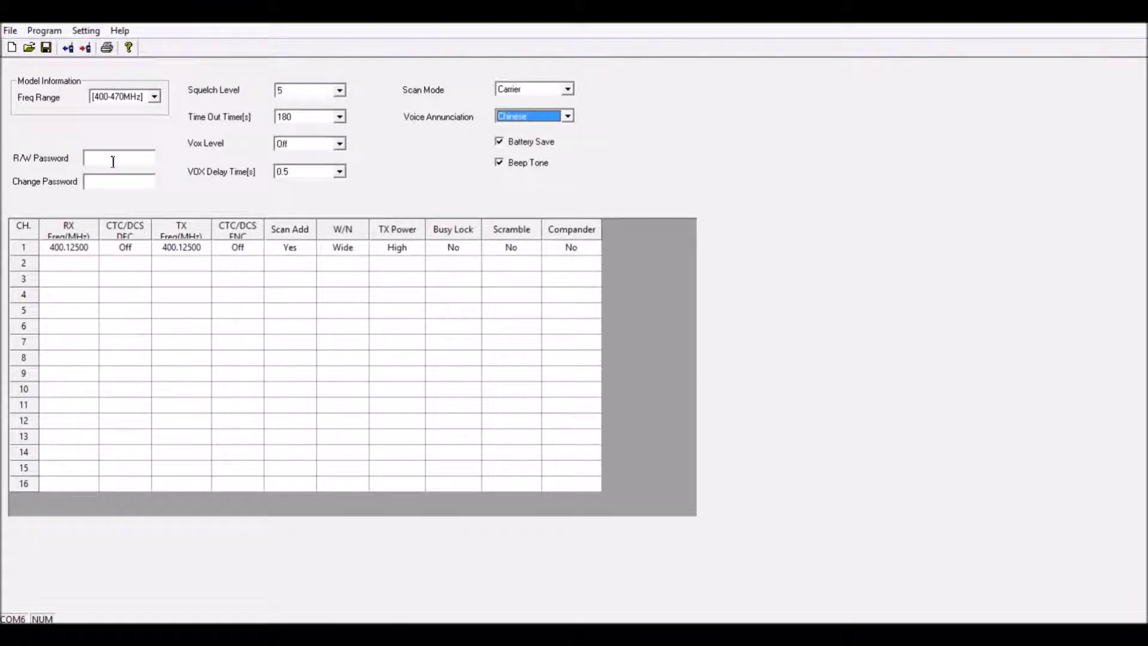
- Review the Freq Range choices, select 400-470MHz, and go to the R/W Password field
{"action": "left_click", "coordinate": [154, 97]}
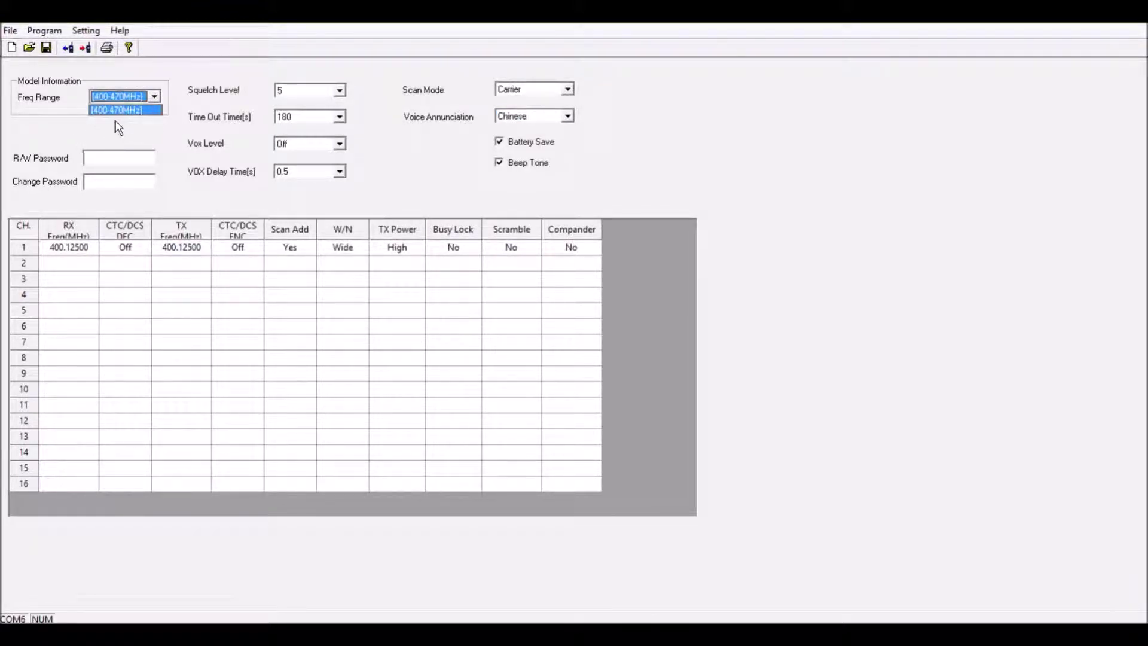
{"action": "left_click", "coordinate": [118, 110]}
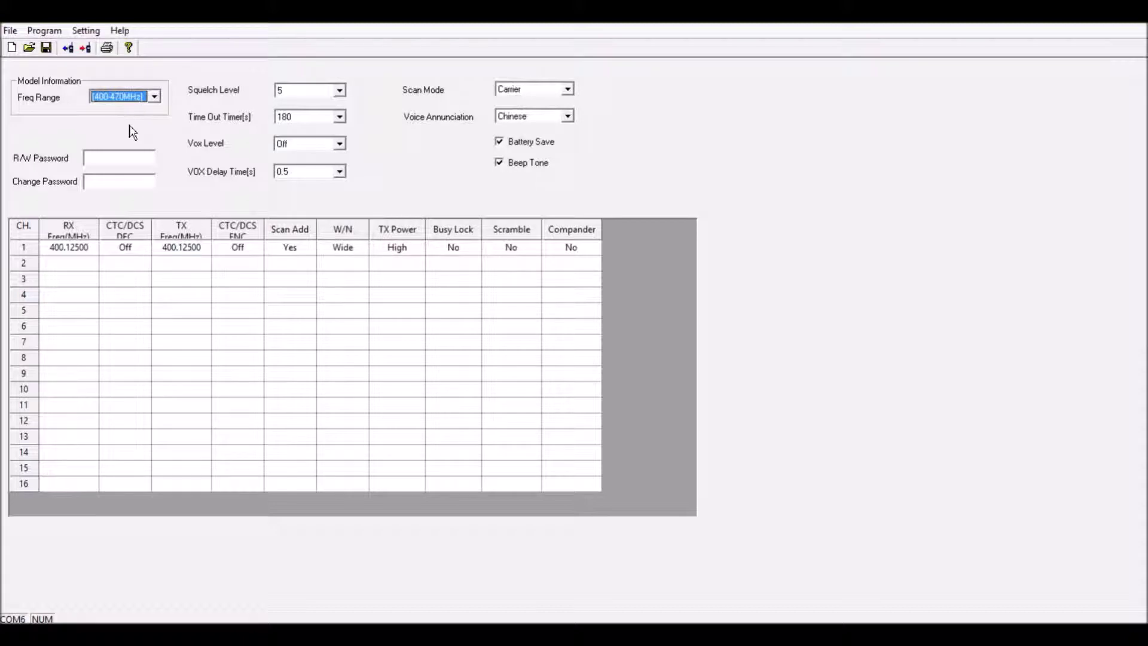
{"action": "left_click", "coordinate": [119, 161]}
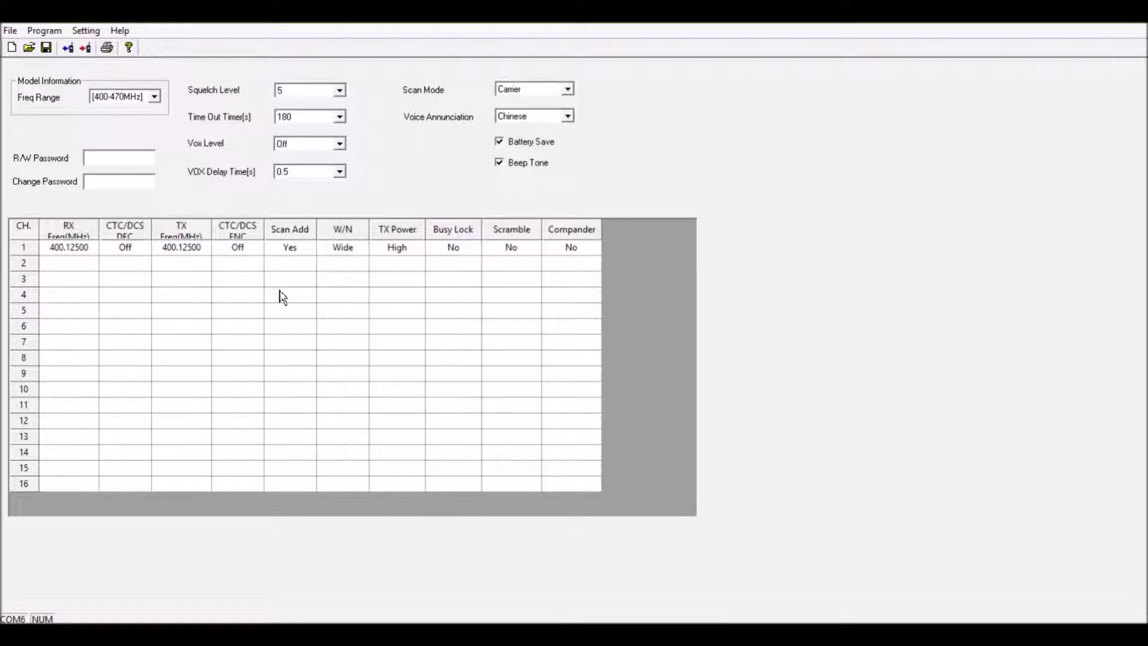
- Inspect the available options for Squelch Level and Time Out Timer without choosing a new value
{"action": "left_click", "coordinate": [343, 91]}
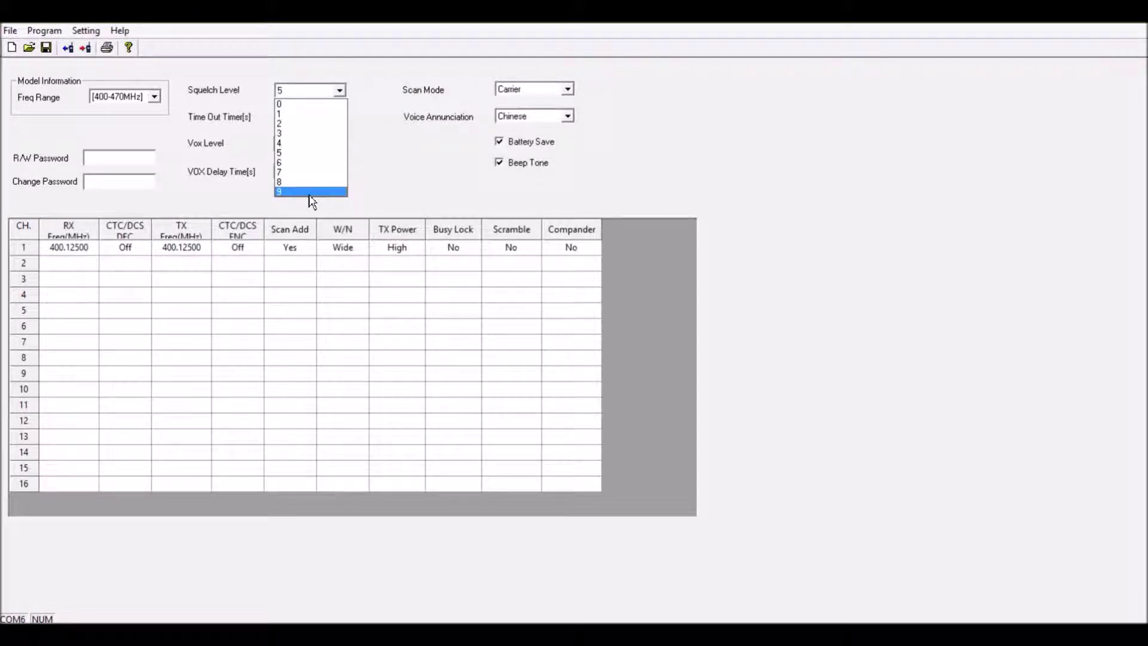
{"action": "left_click", "coordinate": [317, 74]}
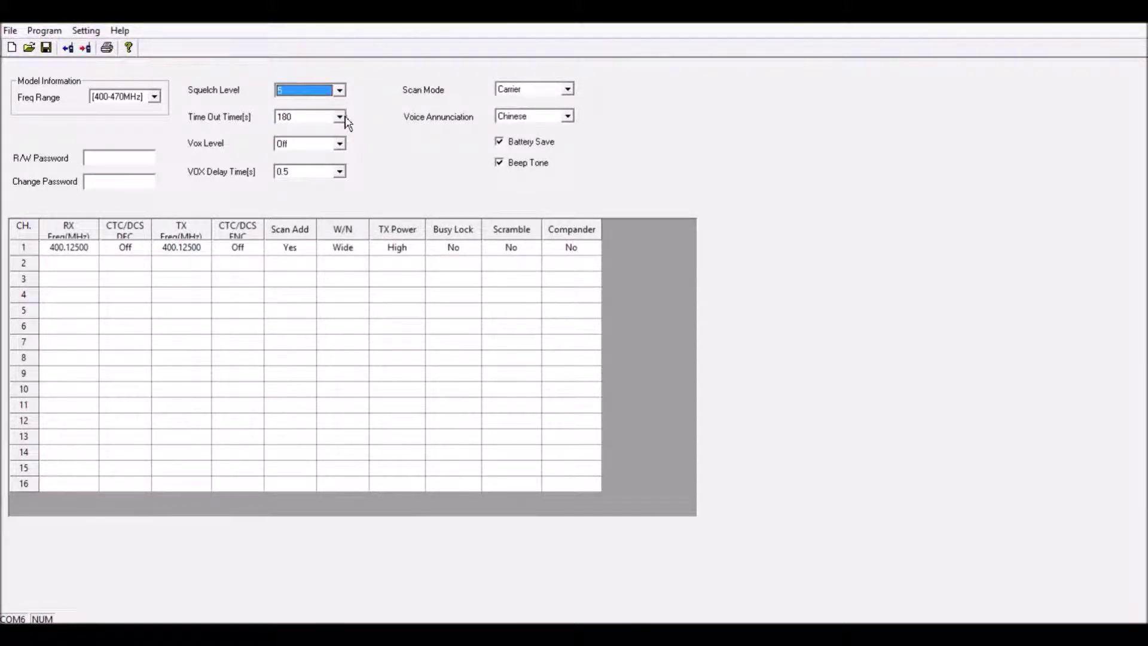
{"action": "left_click", "coordinate": [339, 117]}
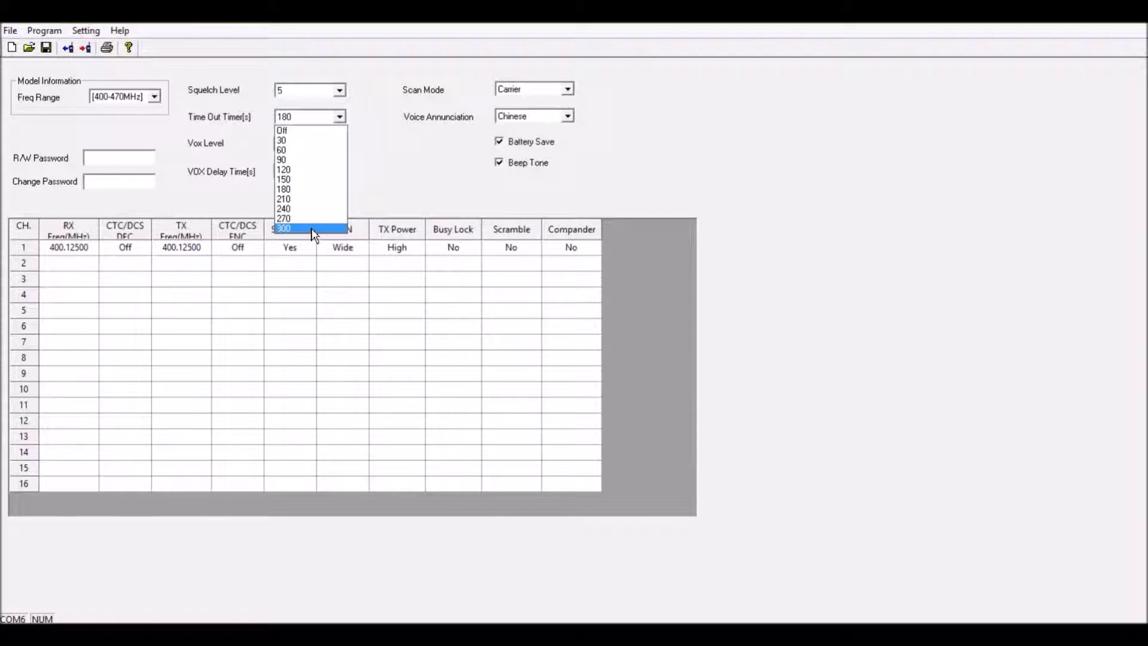
{"action": "left_click", "coordinate": [381, 208]}
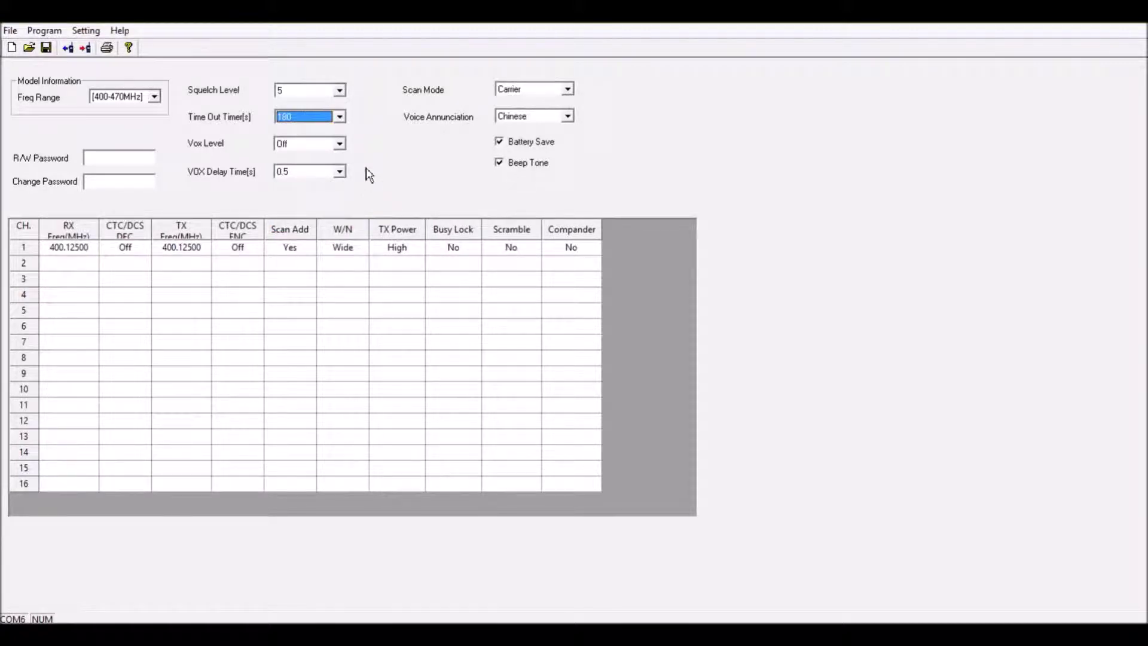
- Inspect the available options for Vox Level and VOX Delay Time without choosing a new value
{"action": "left_click", "coordinate": [346, 144]}
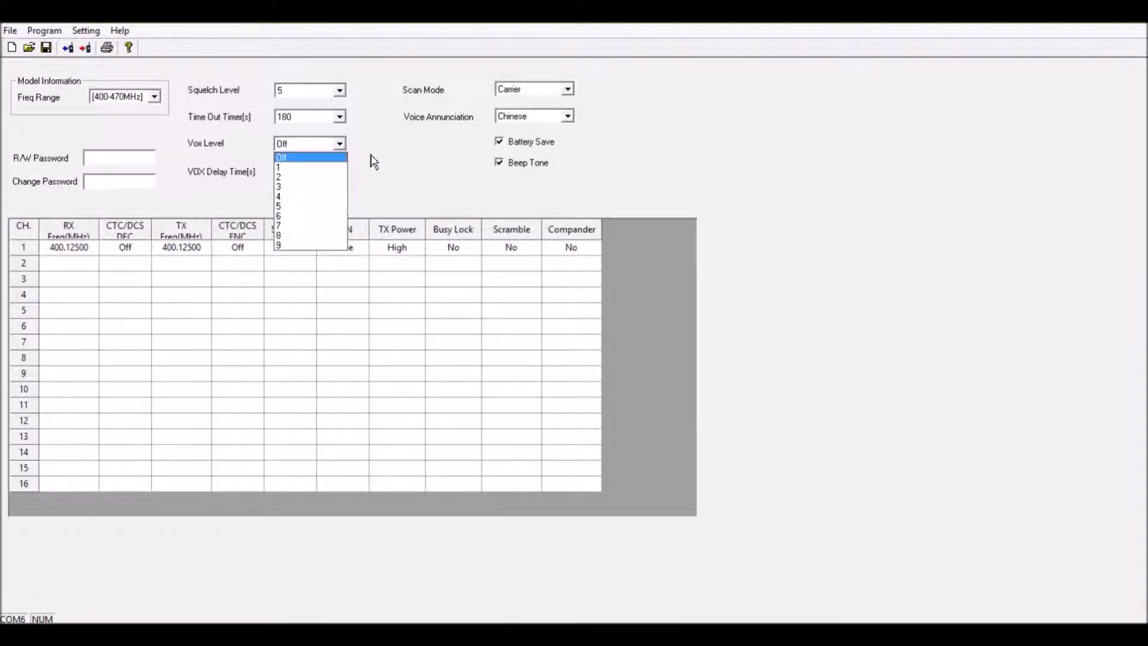
{"action": "left_click", "coordinate": [373, 162]}
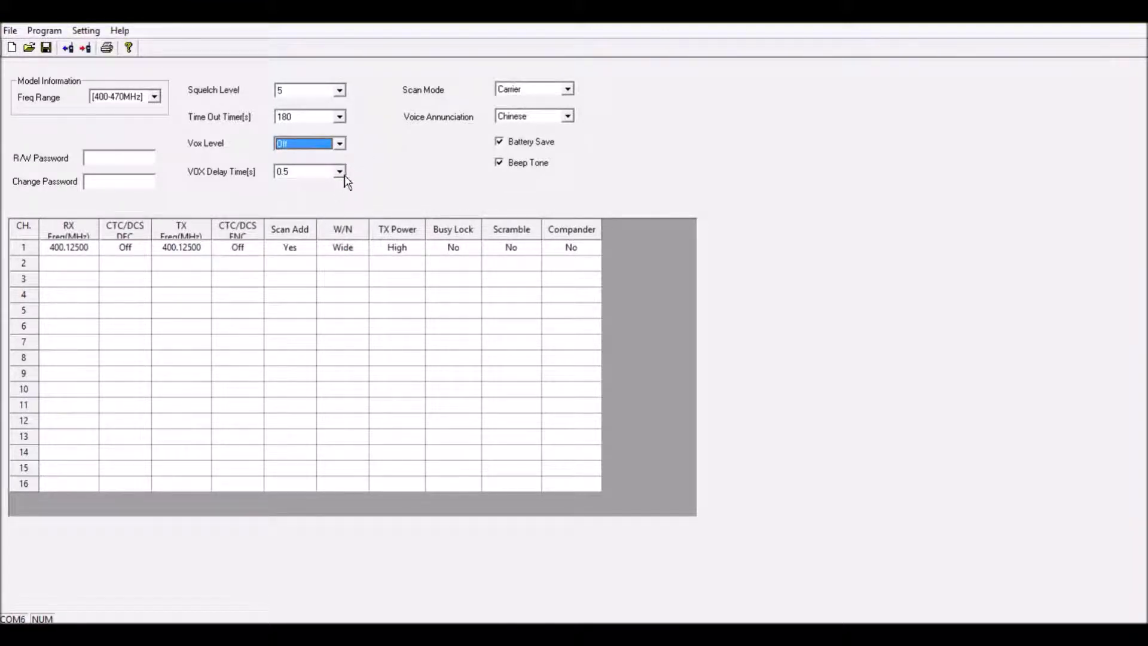
{"action": "left_click", "coordinate": [339, 172]}
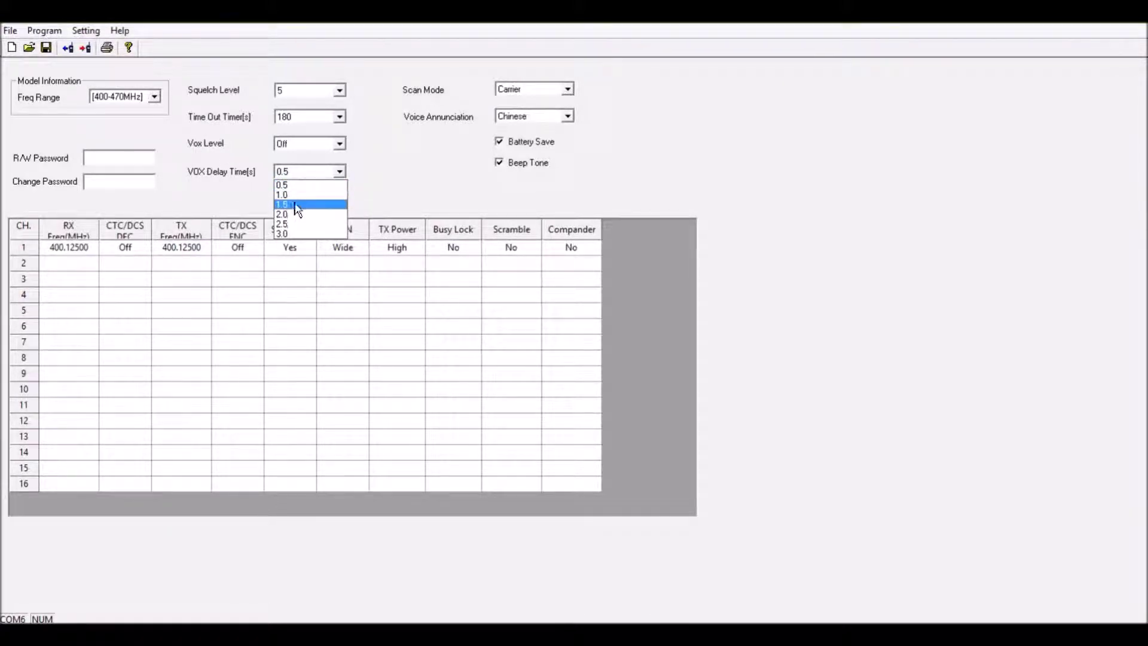
{"action": "left_click", "coordinate": [406, 190]}
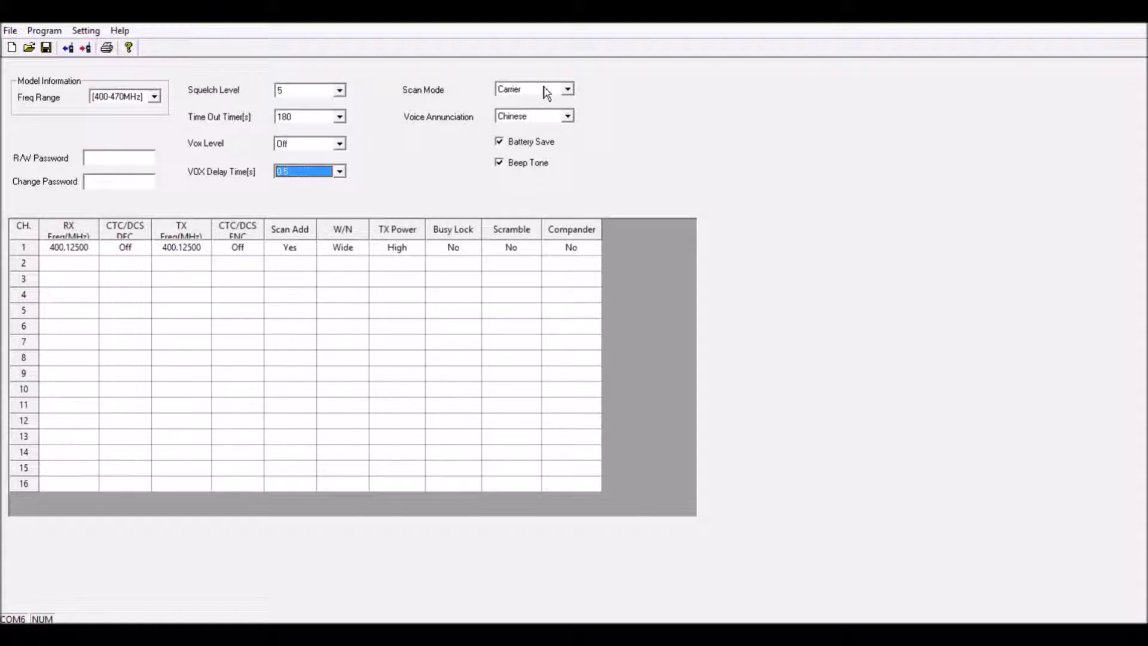
- Inspect the available Scan Mode and Voice Annunciation options without choosing a new value
{"action": "left_click", "coordinate": [567, 89]}
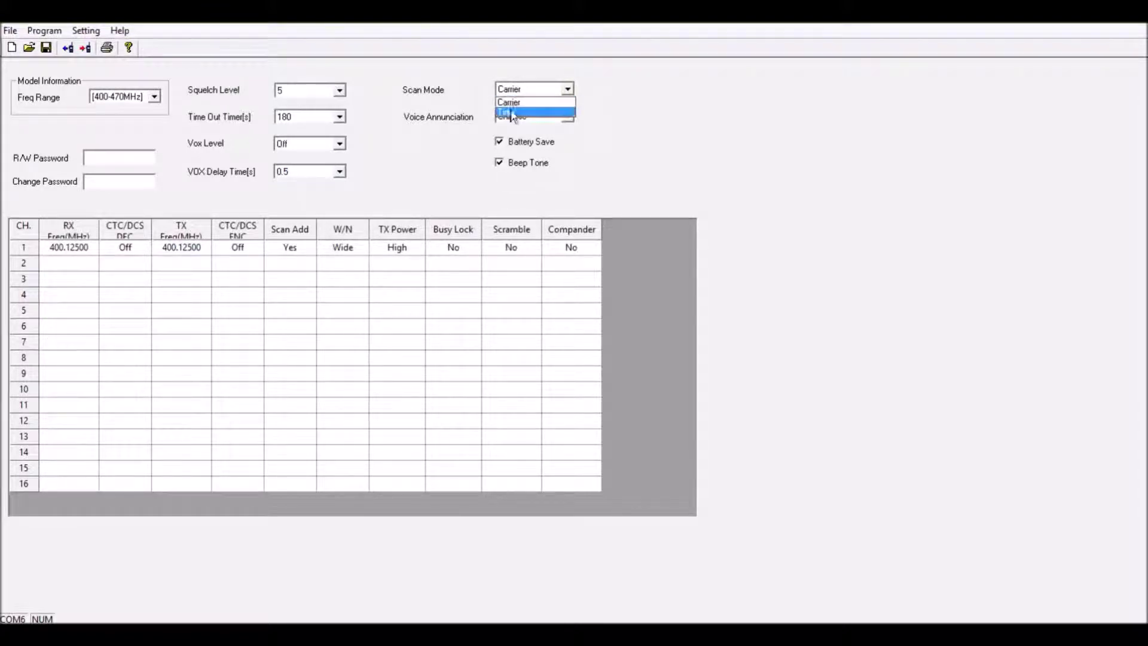
{"action": "left_click", "coordinate": [644, 122]}
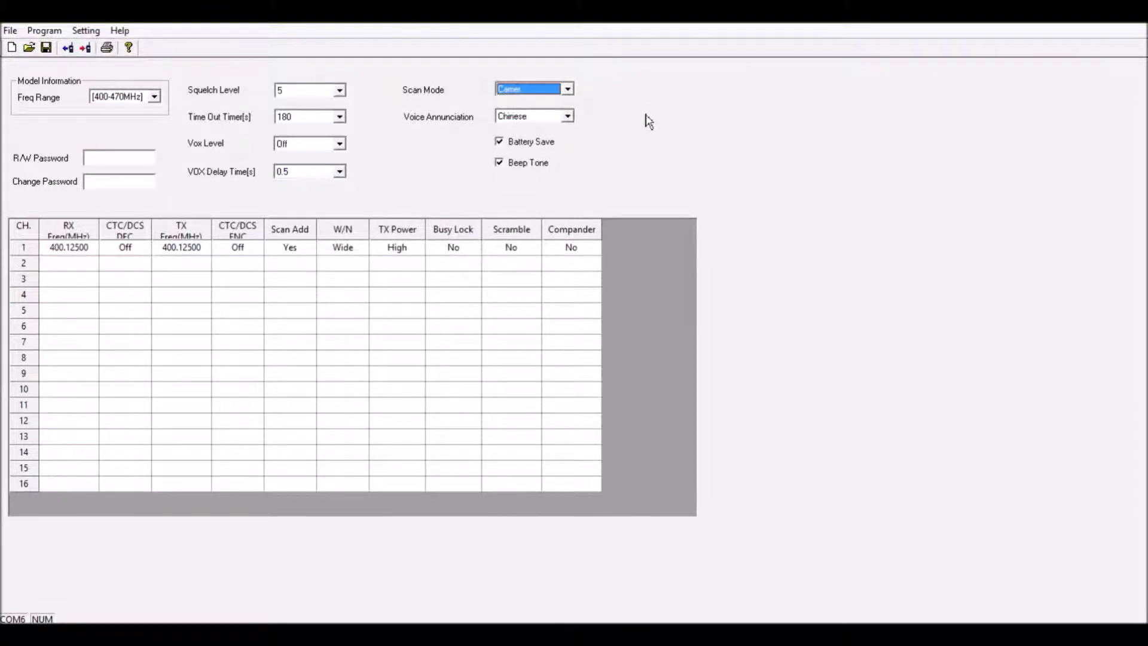
{"action": "left_click", "coordinate": [566, 116]}
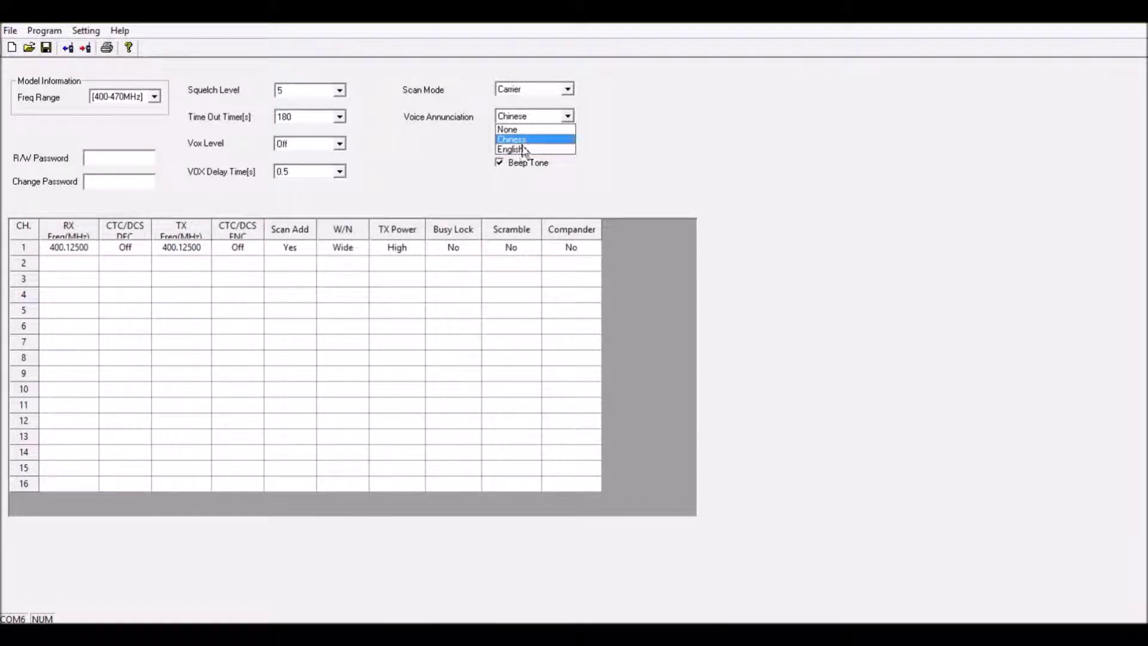
{"action": "left_click", "coordinate": [607, 120]}
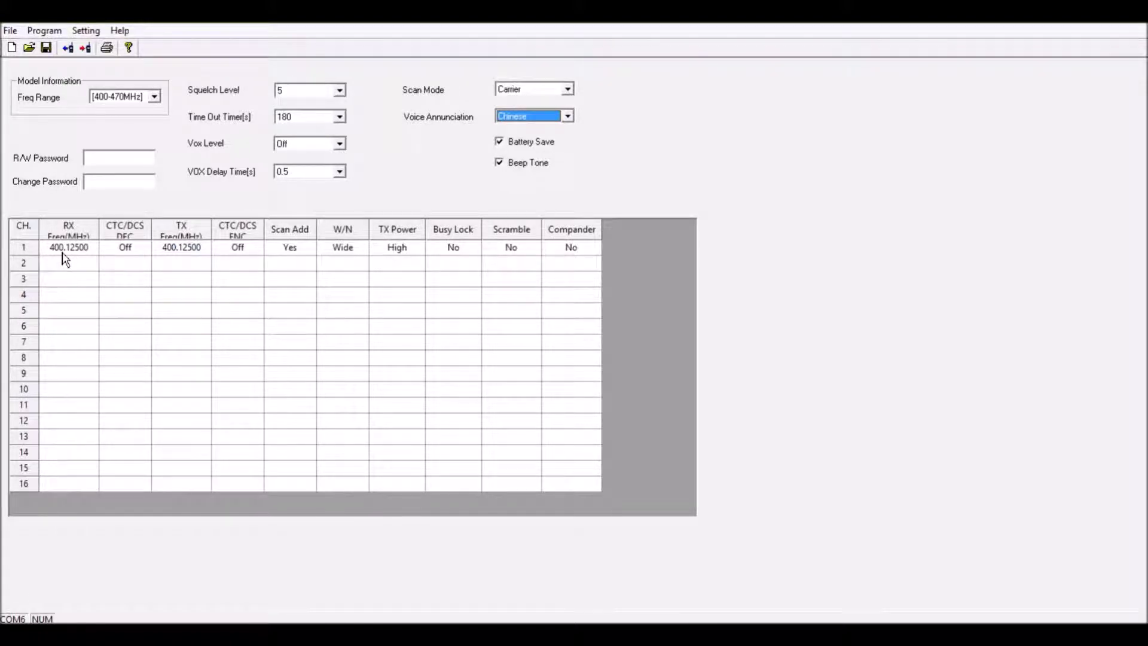
- Examine channel 1's RX frequency entry and look through its CTC/DCS decode tone options
{"action": "left_click", "coordinate": [95, 249]}
{"action": "left_click", "coordinate": [95, 247]}
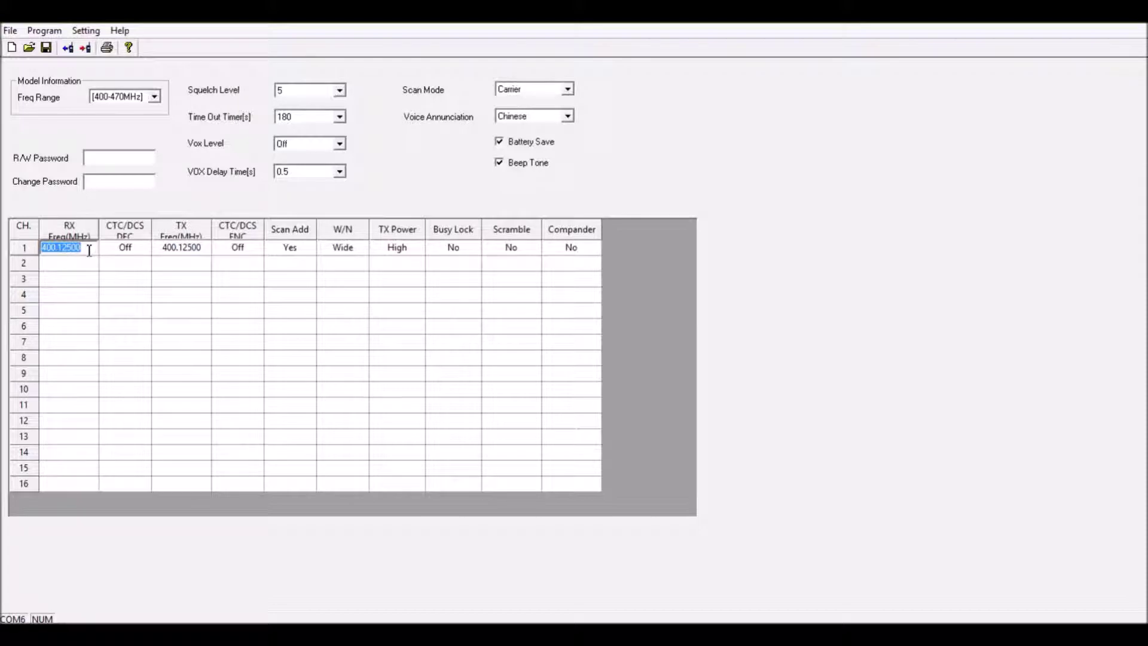
{"action": "left_click", "coordinate": [142, 251]}
{"action": "left_click", "coordinate": [144, 249]}
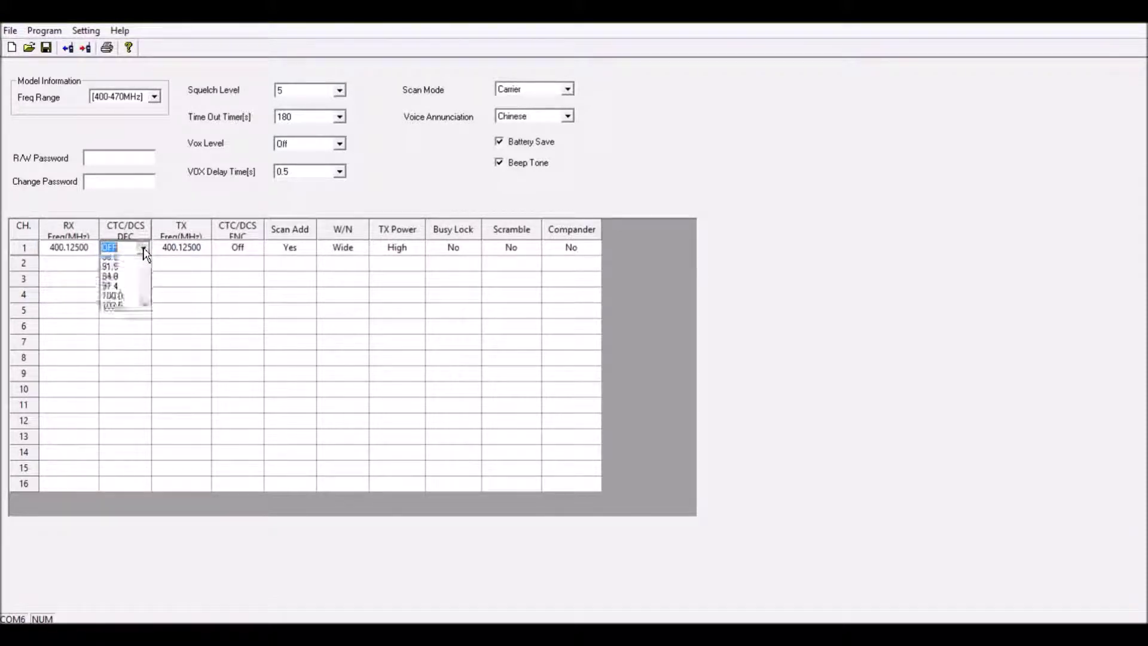
{"action": "left_click_drag", "start_coordinate": [145, 280], "coordinate": [158, 251]}
- Examine channel 1's TX frequency entry and look through its CTC/DCS encode tone options
{"action": "left_click", "coordinate": [182, 249]}
{"action": "left_click", "coordinate": [197, 251]}
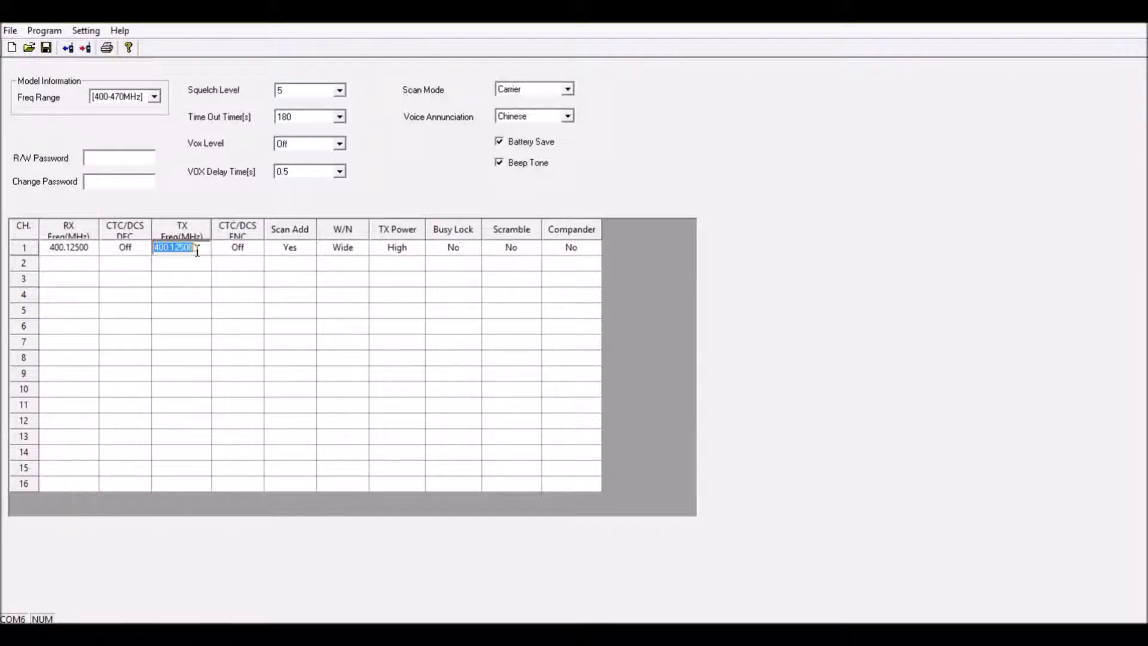
{"action": "left_click", "coordinate": [255, 252]}
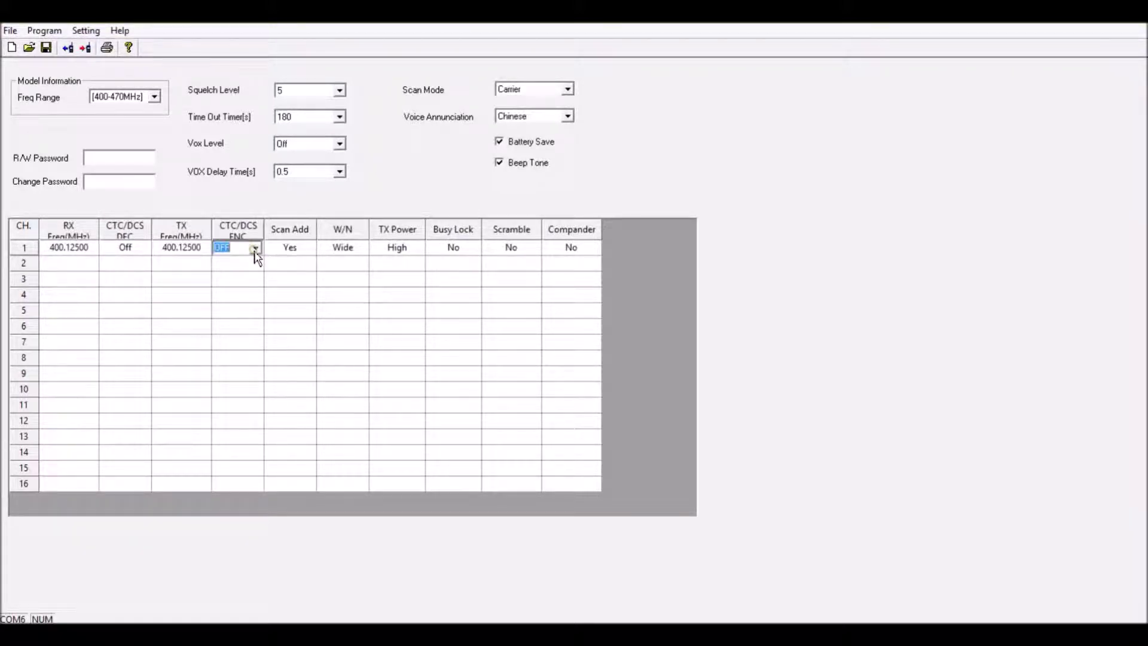
{"action": "left_click", "coordinate": [257, 249]}
{"action": "mouse_move", "coordinate": [258, 280]}
{"action": "left_mouse_down"}
{"action": "mouse_move", "coordinate": [257, 309]}
{"action": "mouse_move", "coordinate": [266, 281]}
{"action": "left_mouse_up"}
{"action": "left_click", "coordinate": [259, 224]}
- Review channel 1's Scan Add and W/N bandwidth options, selecting Wide for the bandwidth
{"action": "left_click", "coordinate": [292, 249]}
{"action": "left_click", "coordinate": [308, 248]}
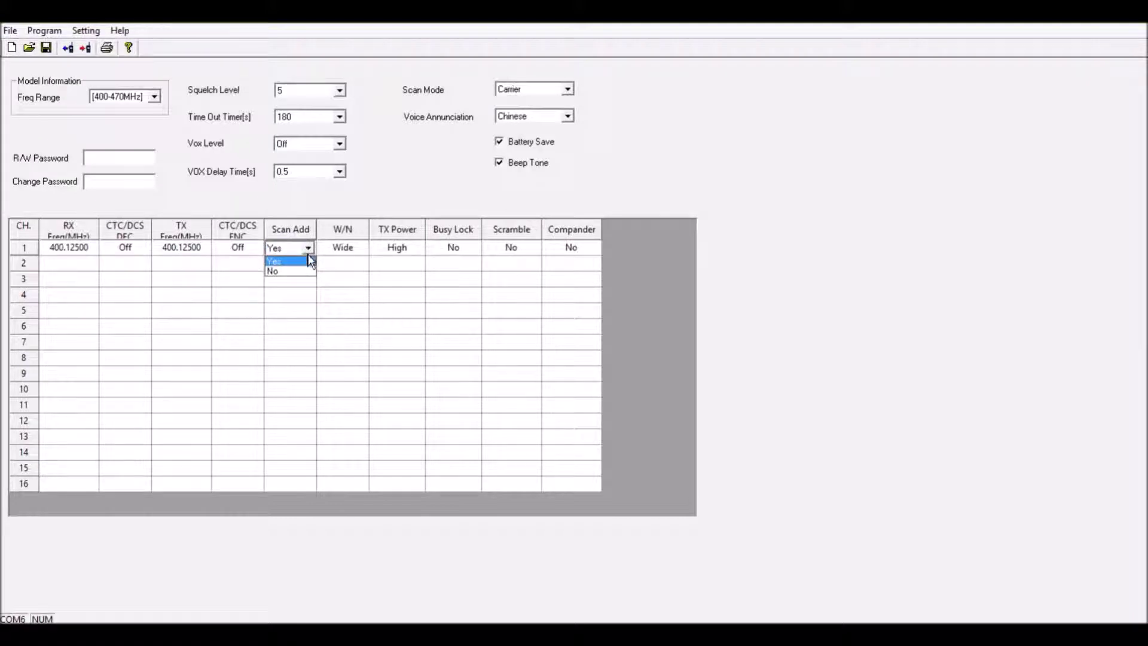
{"action": "left_click", "coordinate": [307, 251]}
{"action": "left_click", "coordinate": [353, 251]}
{"action": "left_click", "coordinate": [360, 246]}
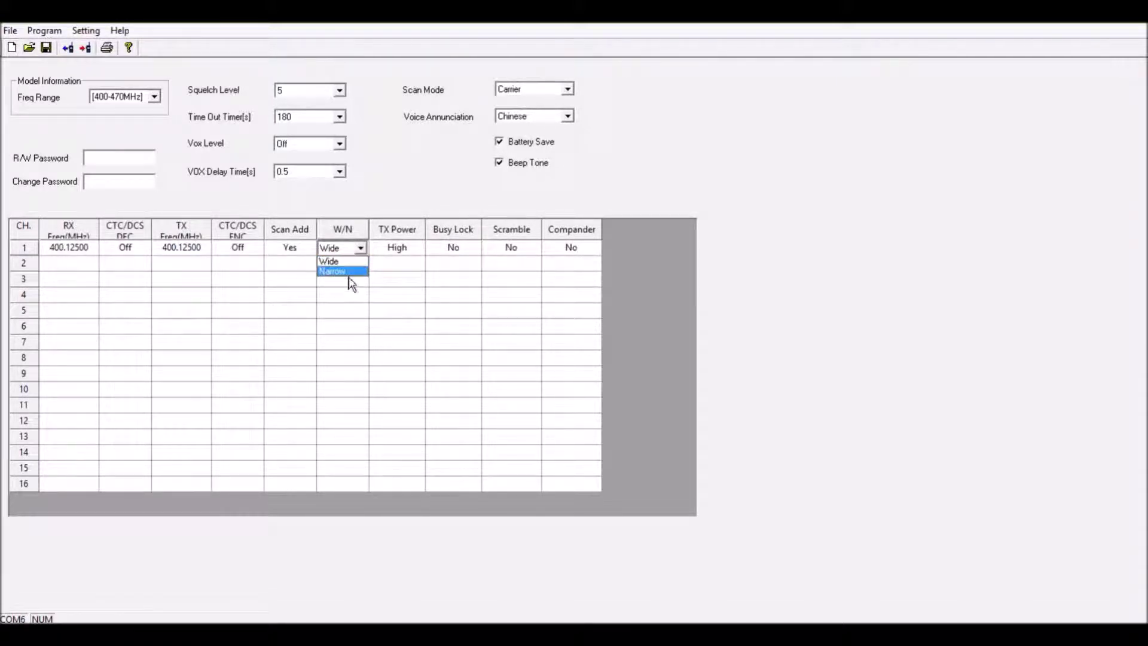
{"action": "left_click", "coordinate": [334, 261]}
- Review channel 1's TX Power and Busy Lock options, selecting High for the transmit power
{"action": "left_click", "coordinate": [410, 248]}
{"action": "left_click", "coordinate": [417, 248]}
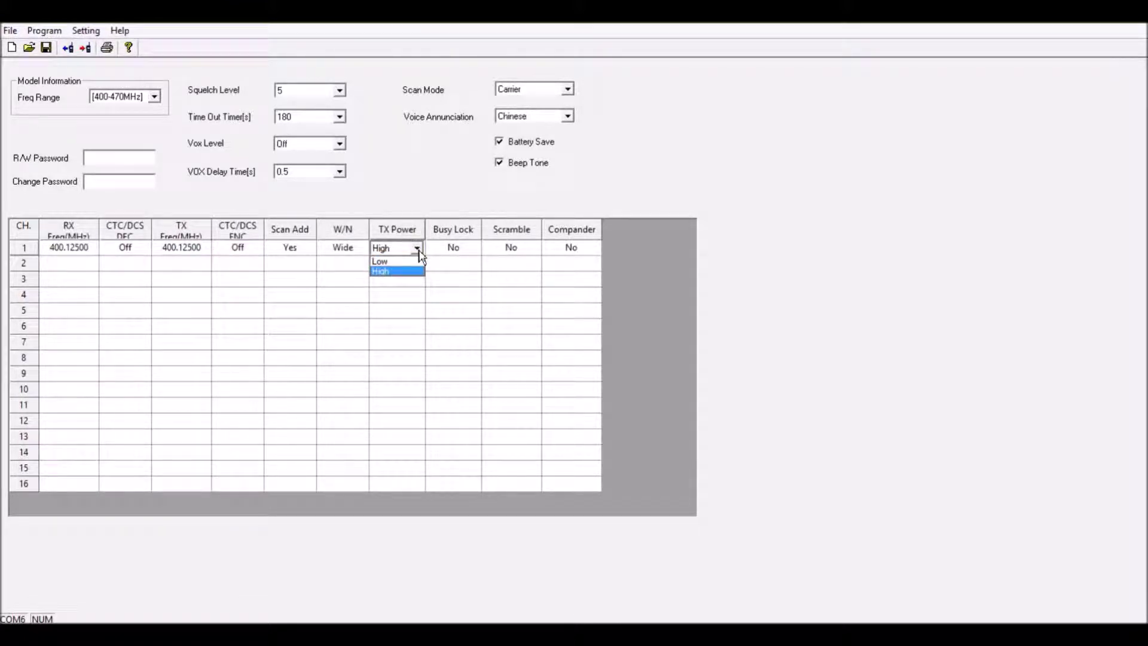
{"action": "left_click", "coordinate": [386, 272]}
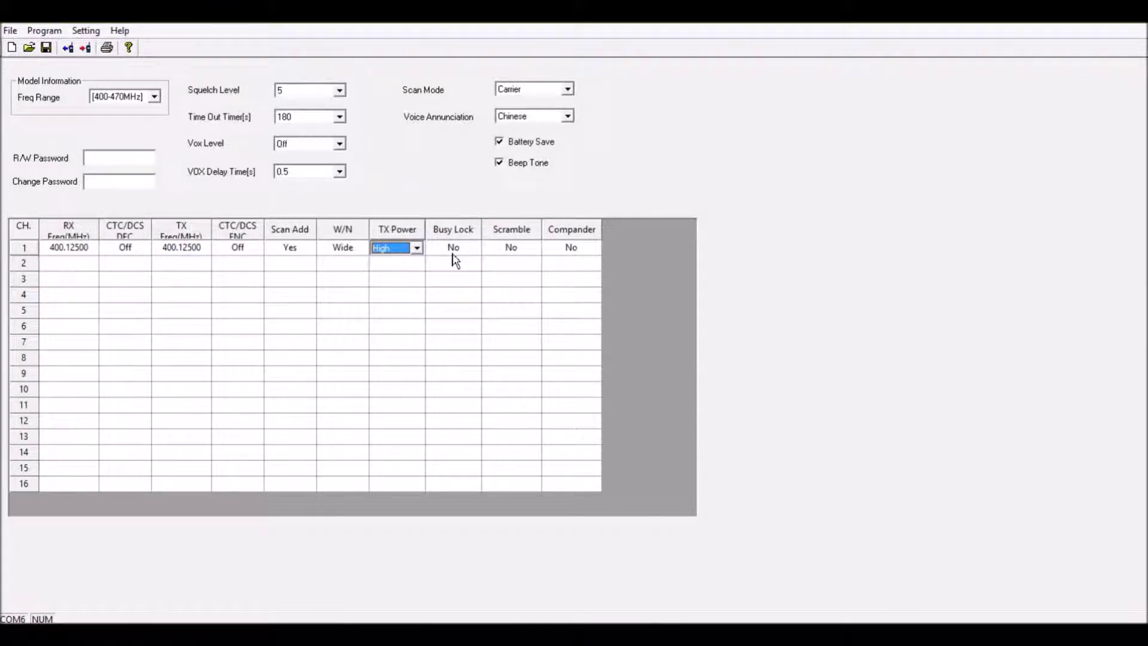
{"action": "left_click", "coordinate": [470, 251]}
{"action": "left_click", "coordinate": [474, 248]}
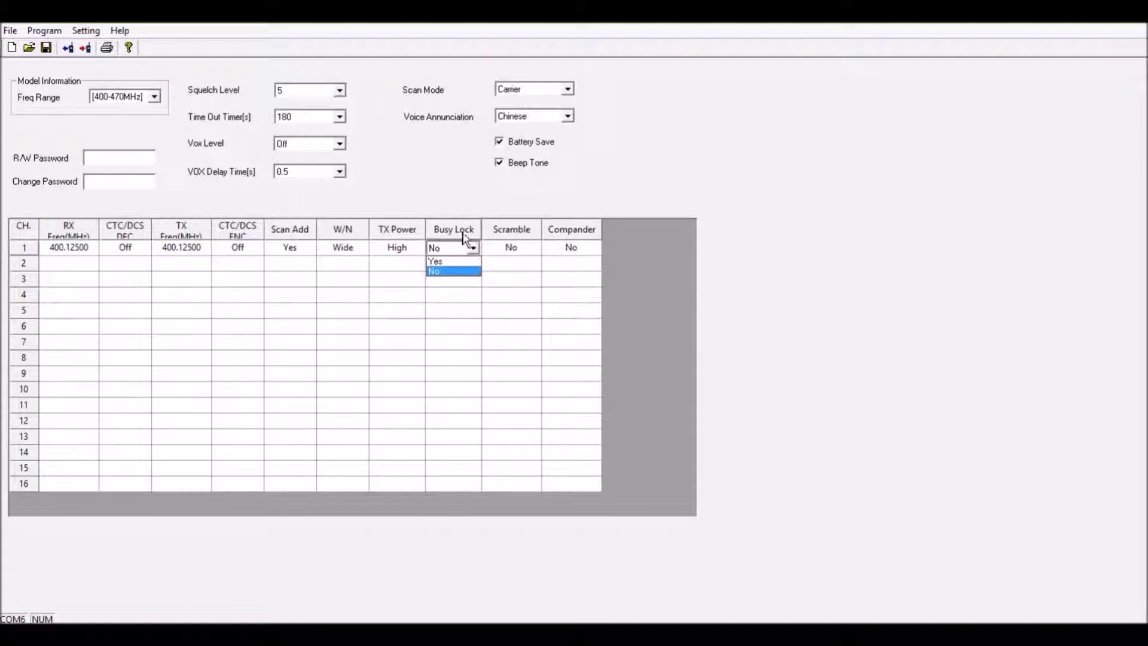
{"action": "left_click", "coordinate": [453, 204]}
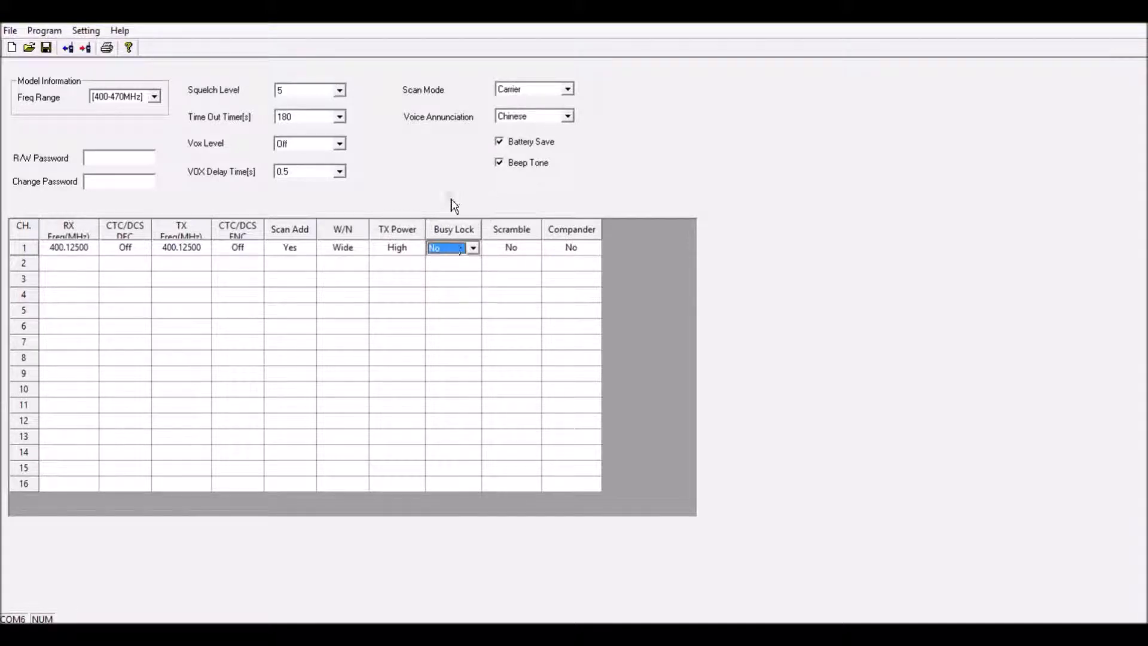
{"action": "left_click", "coordinate": [474, 249]}
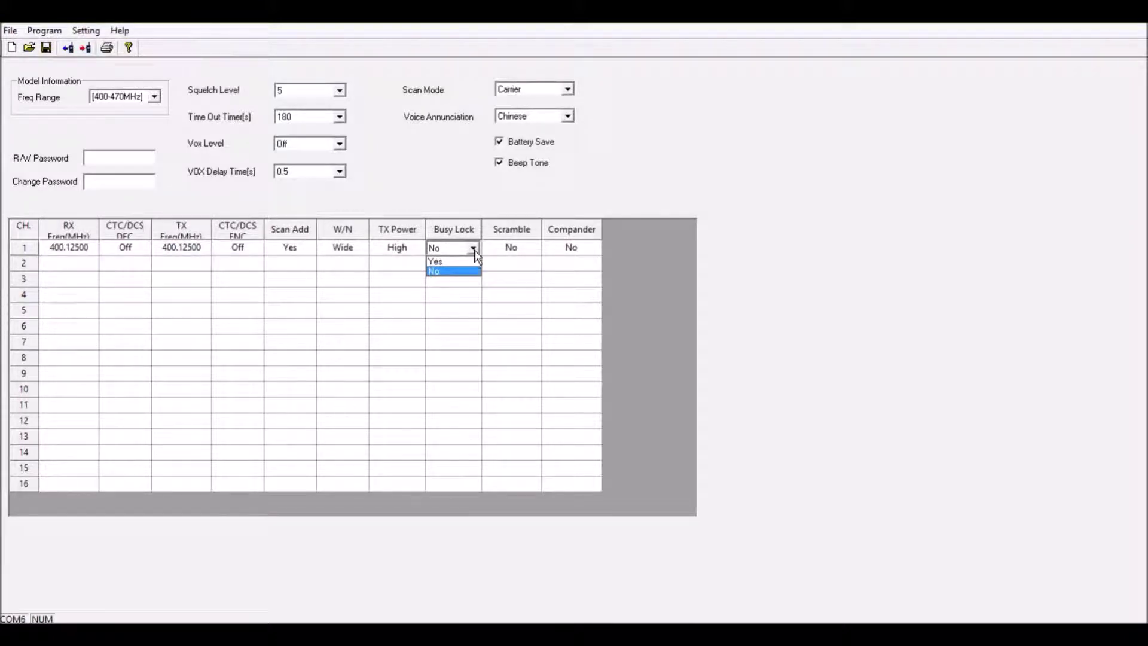
{"action": "left_click", "coordinate": [474, 250]}
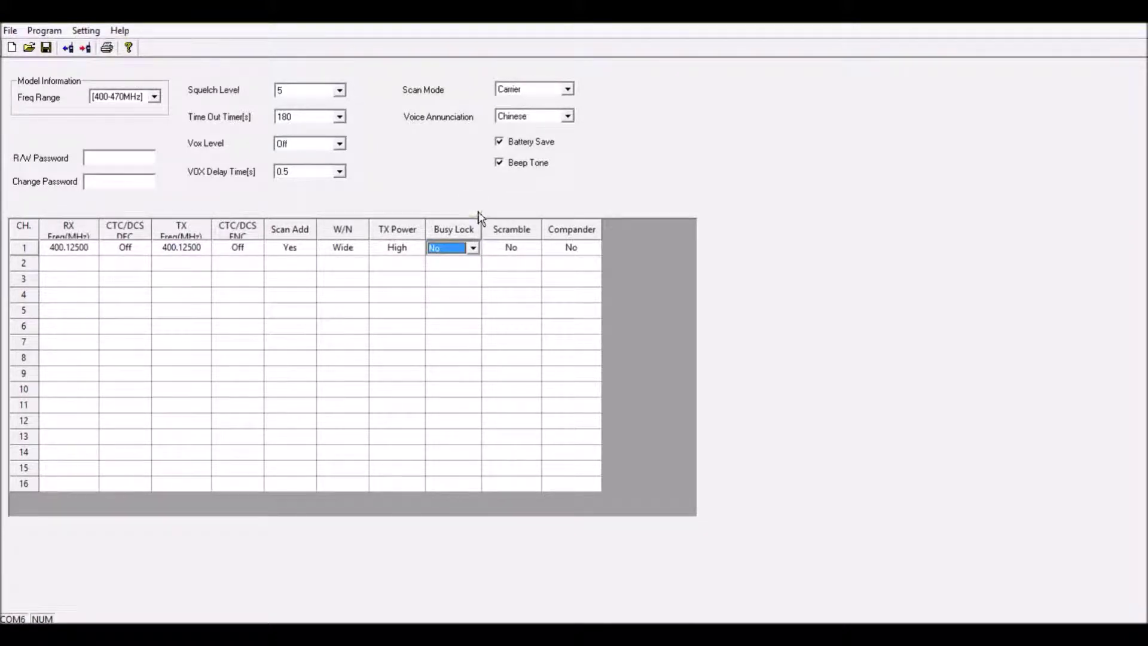
- Inspect the Scramble and Compander options for channel 1, then select the channel 8 row
{"action": "left_click", "coordinate": [532, 253]}
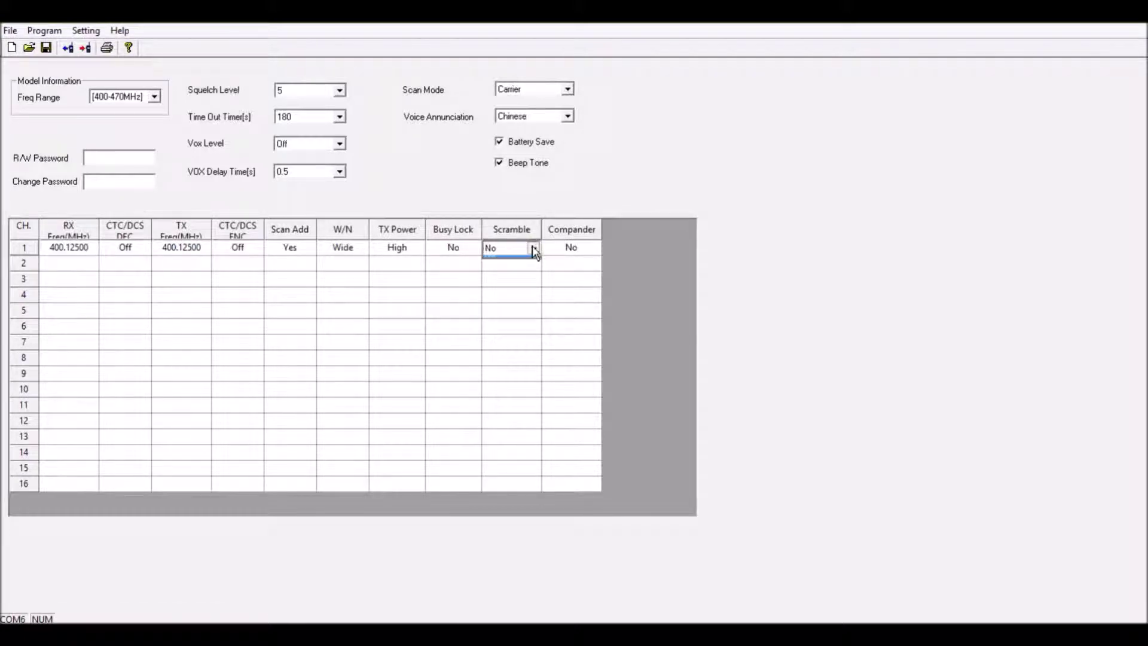
{"action": "left_click", "coordinate": [531, 248]}
{"action": "left_click", "coordinate": [585, 260]}
{"action": "left_click", "coordinate": [580, 248]}
{"action": "left_click", "coordinate": [593, 248]}
{"action": "left_click", "coordinate": [660, 290]}
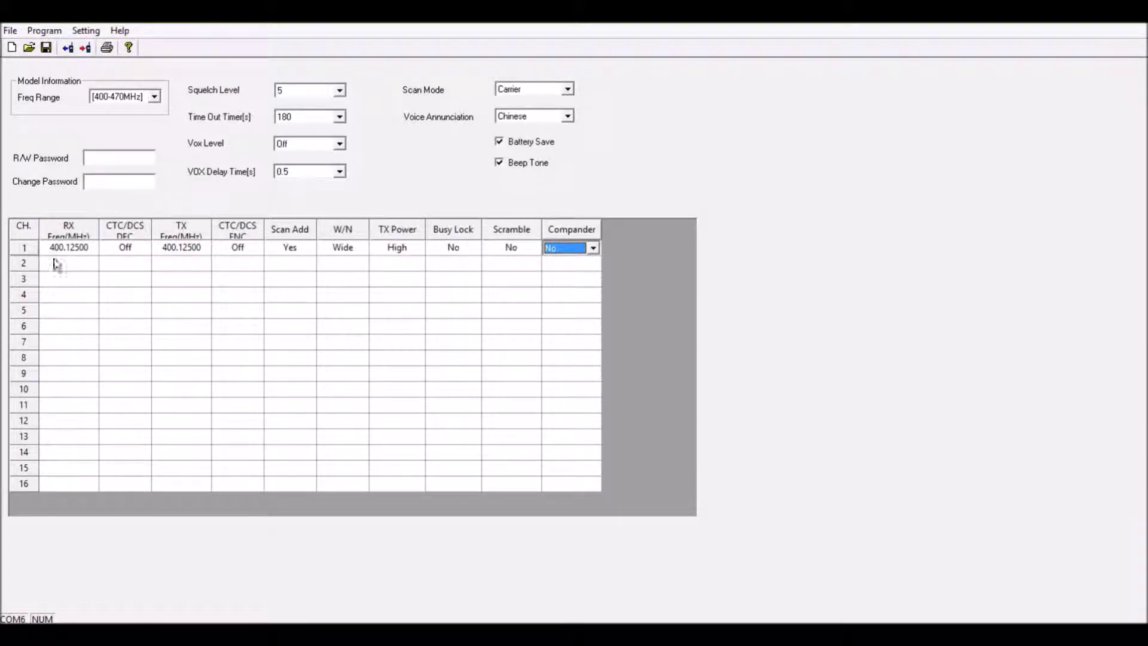
{"action": "left_click", "coordinate": [24, 363]}
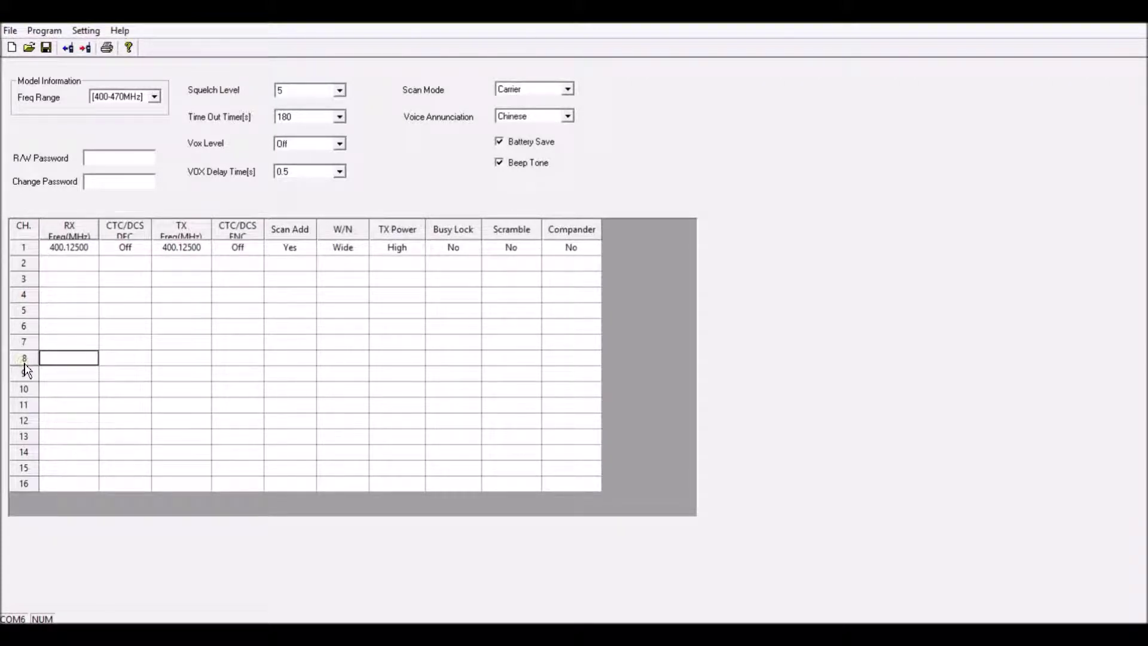